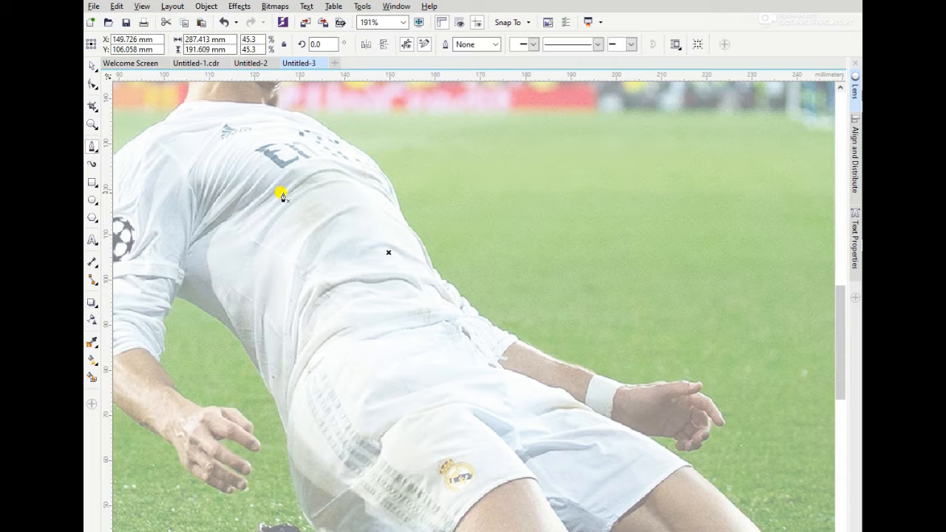
- Start an outline with the Pen tool at the player's chest and trace the front of the torso down to the waist
left_click(381, 170)
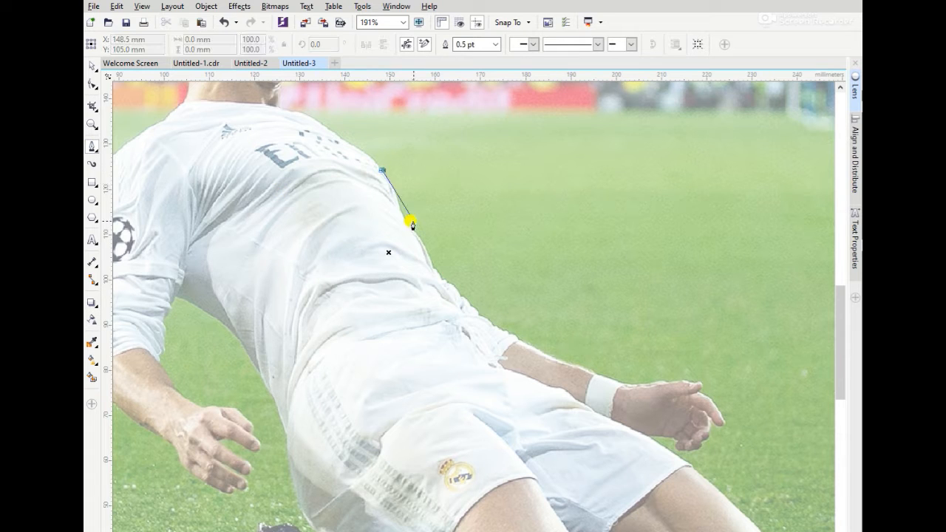
left_click(401, 219)
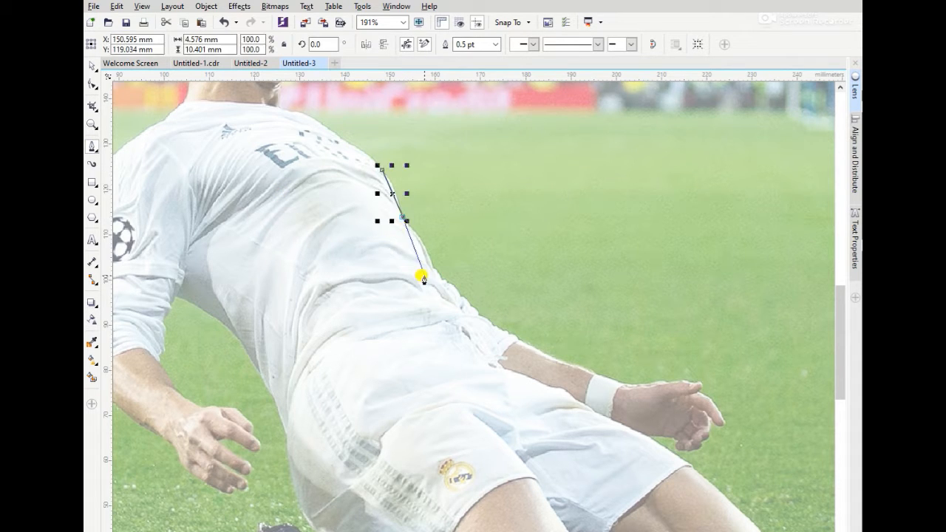
left_click(432, 267)
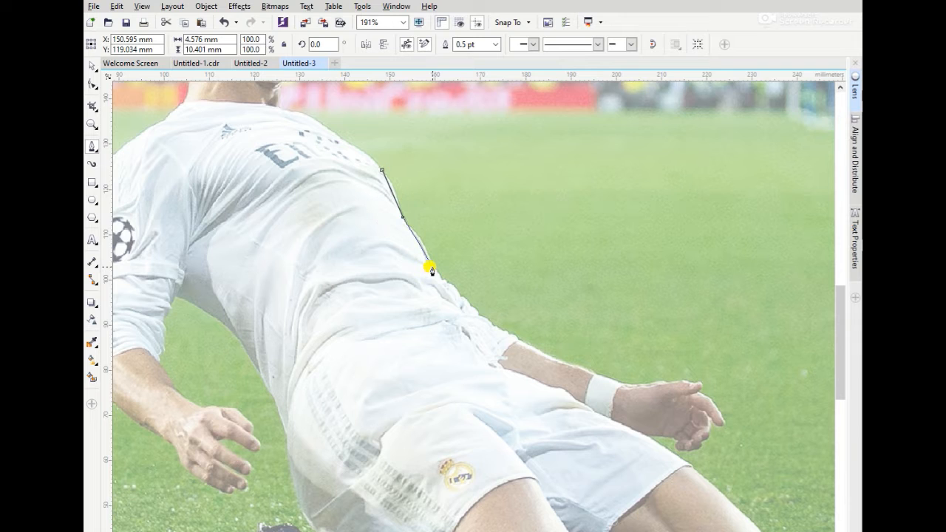
left_click(444, 282)
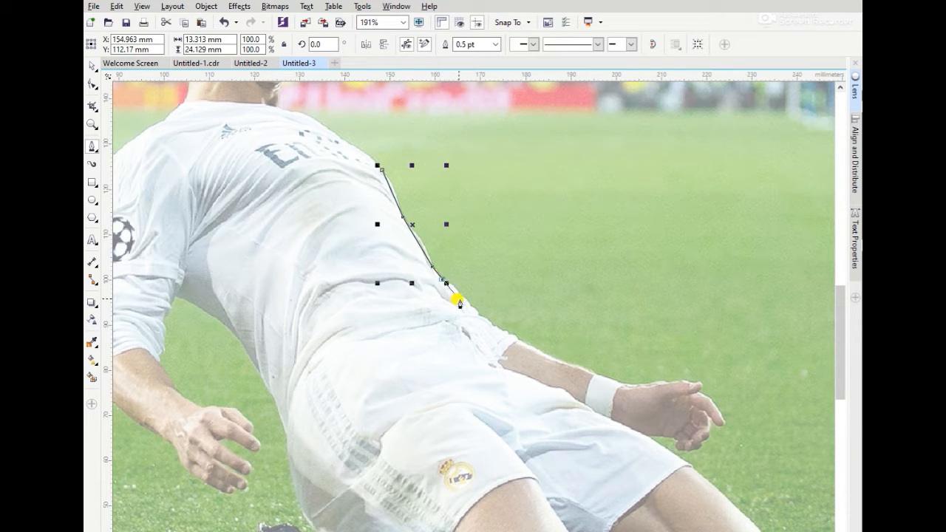
left_click(461, 298)
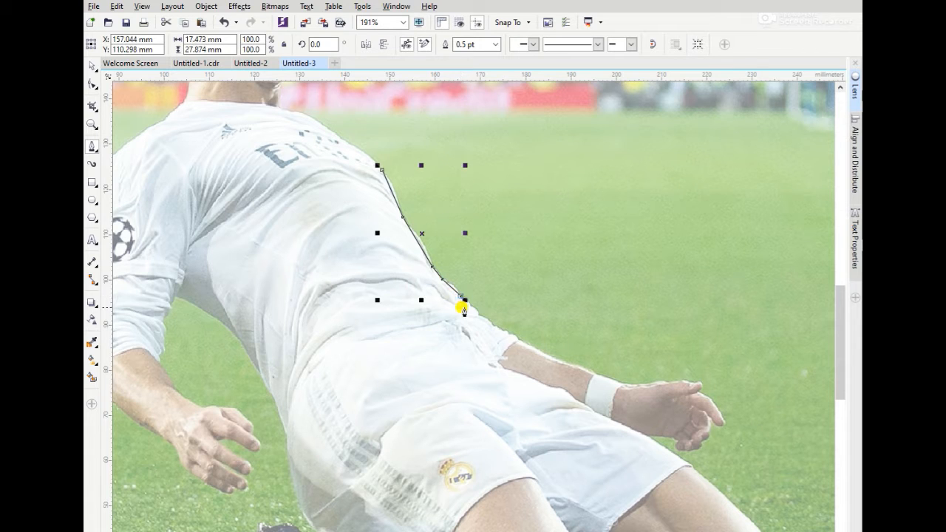
left_click(470, 305)
left_click(477, 315)
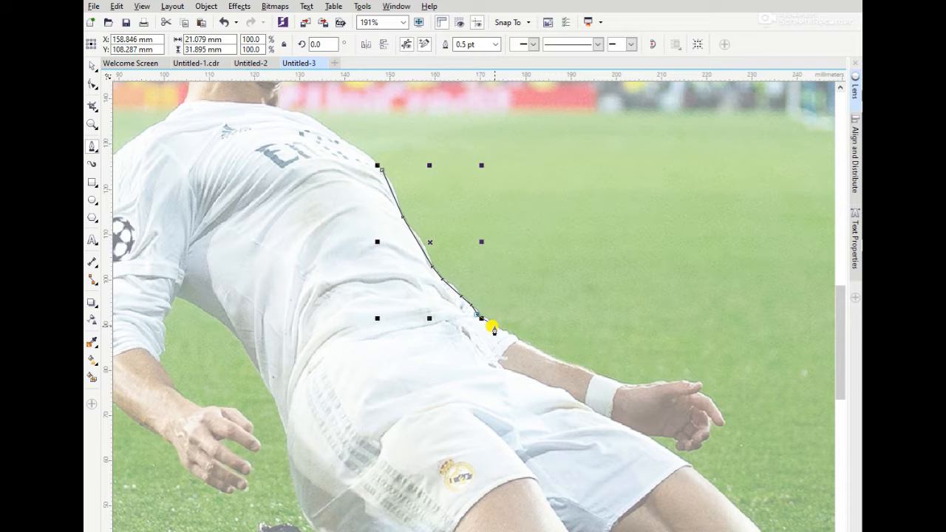
- Continue the outline from the waist along the sleeve and upper edge of the outstretched forearm to the white wristband
left_click(497, 330)
left_click(508, 335)
left_click(522, 340)
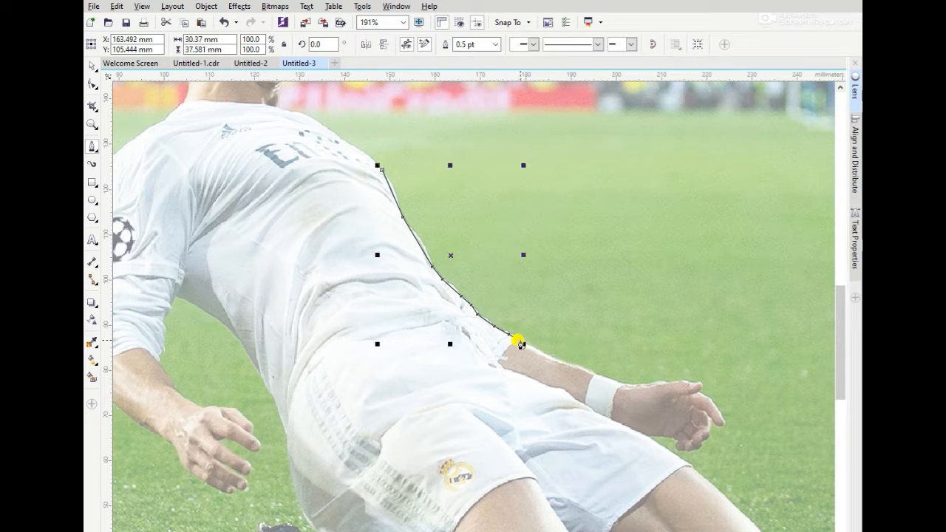
left_click(562, 362)
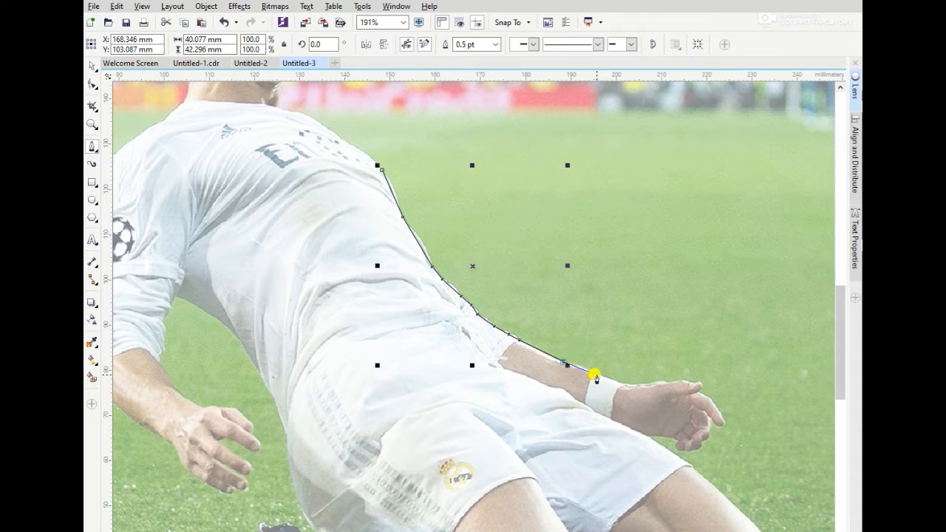
left_click(595, 378)
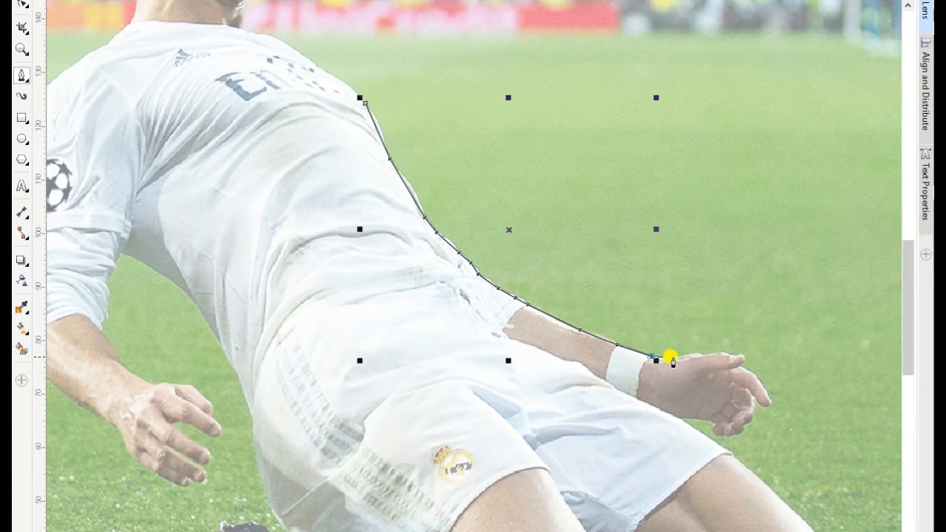
- Trace the outline around the outstretched hand, following the thumb and fingers back to its underside
left_click(655, 389)
left_click(704, 360)
left_click(729, 355)
left_click(739, 369)
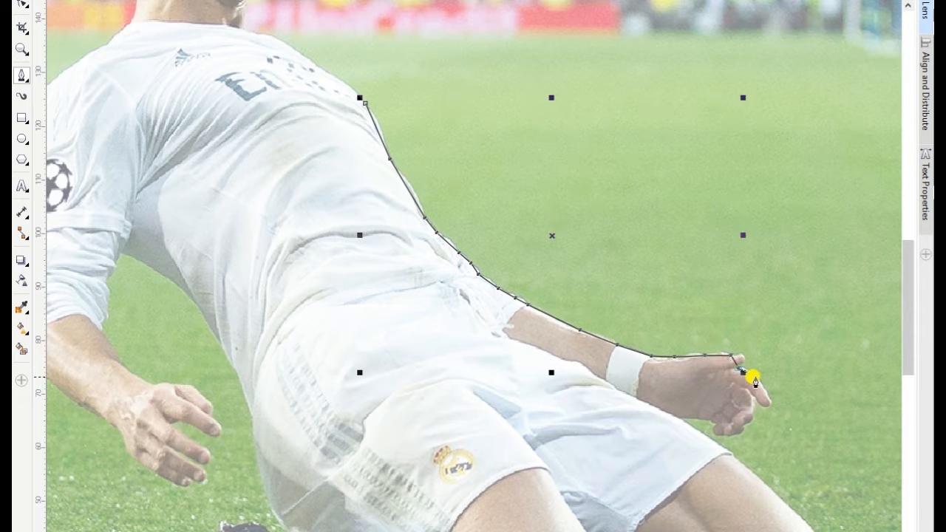
left_click(760, 380)
left_click(764, 396)
left_click(746, 390)
left_click(751, 408)
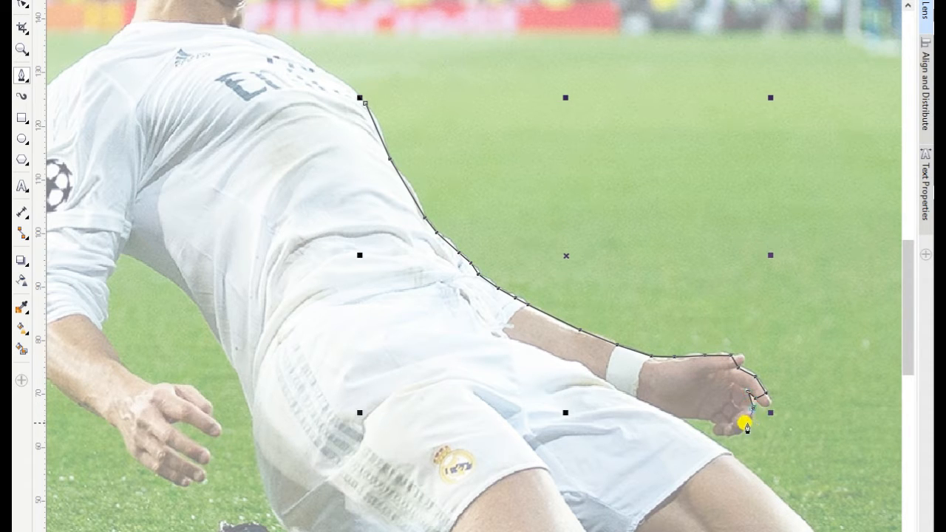
left_click(746, 426)
left_click(731, 437)
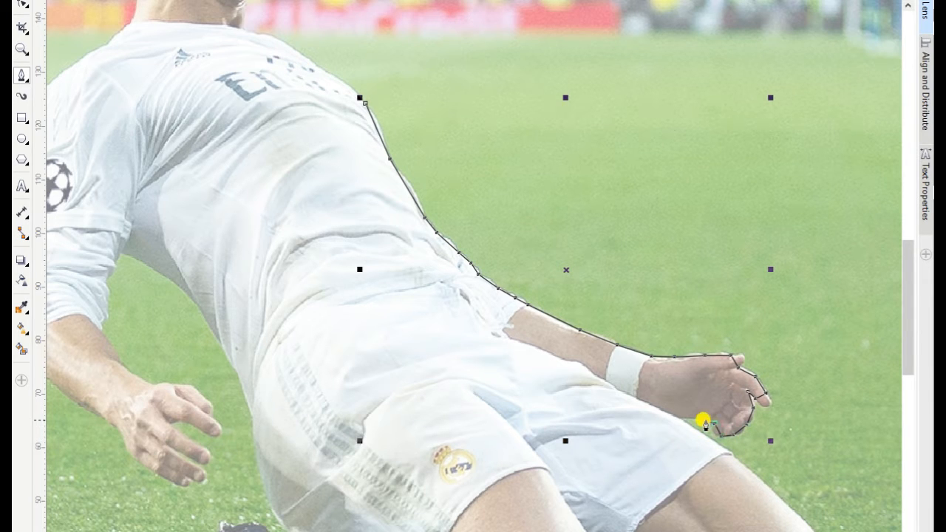
- Extend the outline from the hand along the shorts and far thigh, around the knee to the grass
left_click(730, 453)
left_click(783, 506)
scroll(783, 506, "down", 5)
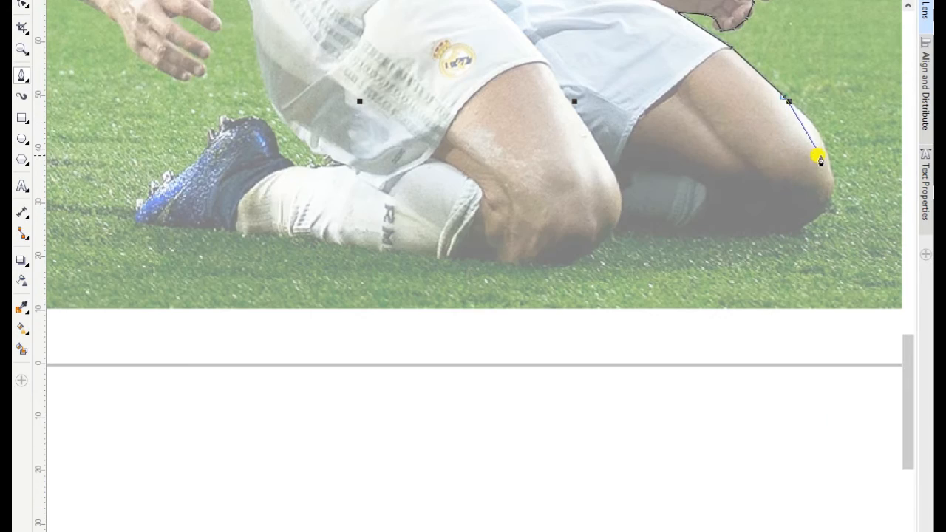
left_click(825, 157)
left_click(831, 181)
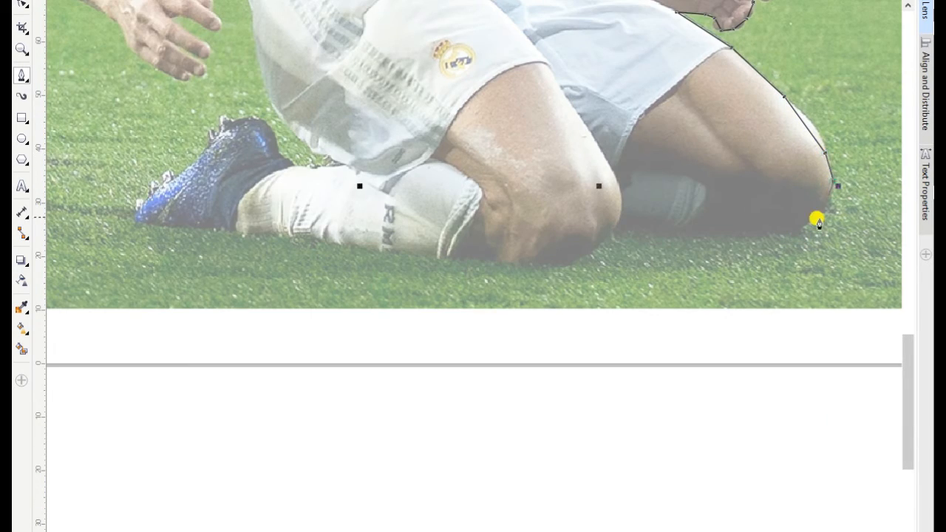
left_click(818, 214)
left_click(796, 229)
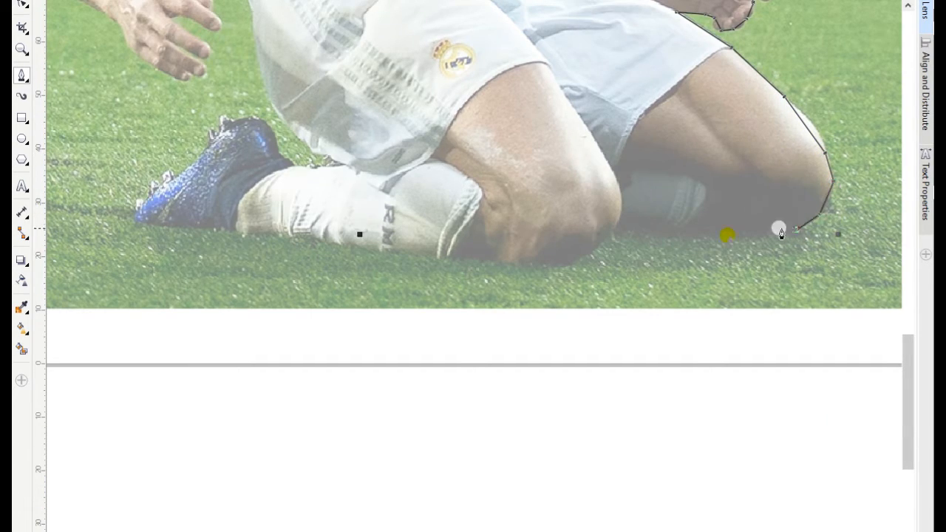
- Trace the outline under the far leg and around the bottom of the near knee
left_click(742, 235)
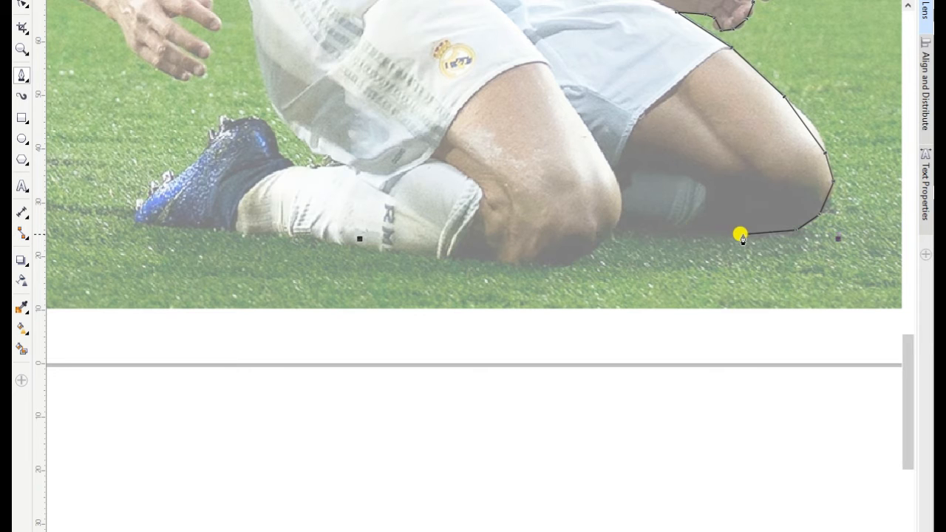
left_click(679, 230)
left_click(619, 227)
left_click(597, 254)
left_click(557, 266)
left_click(484, 264)
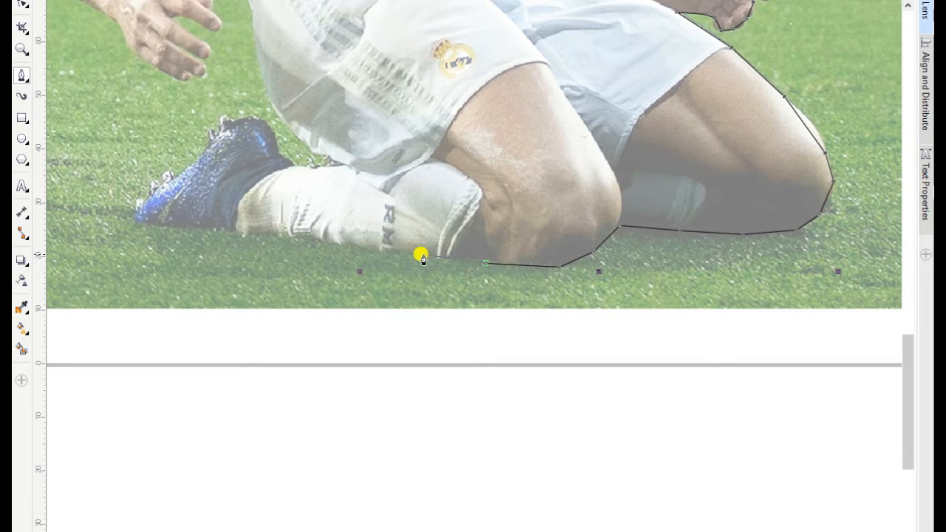
- Trace the underside of the near shin along the white sock up to the blue boot
left_click(451, 259)
left_click(436, 259)
left_click(380, 249)
left_click(348, 246)
left_click(326, 240)
left_click(309, 238)
left_click(262, 233)
left_click(236, 234)
- Trace the outline along the bottom of the blue boot, around its toe and past the front studs
left_click(197, 228)
left_click(151, 222)
left_click(137, 214)
left_click(144, 201)
left_click(152, 193)
left_click(157, 187)
left_click(161, 181)
left_click(170, 174)
- Continue the outline along the boot's sole, over the heel and down towards the ankle
left_click(206, 148)
left_click(215, 138)
left_click(219, 127)
left_click(230, 120)
left_click(252, 119)
left_click(262, 121)
left_click(277, 154)
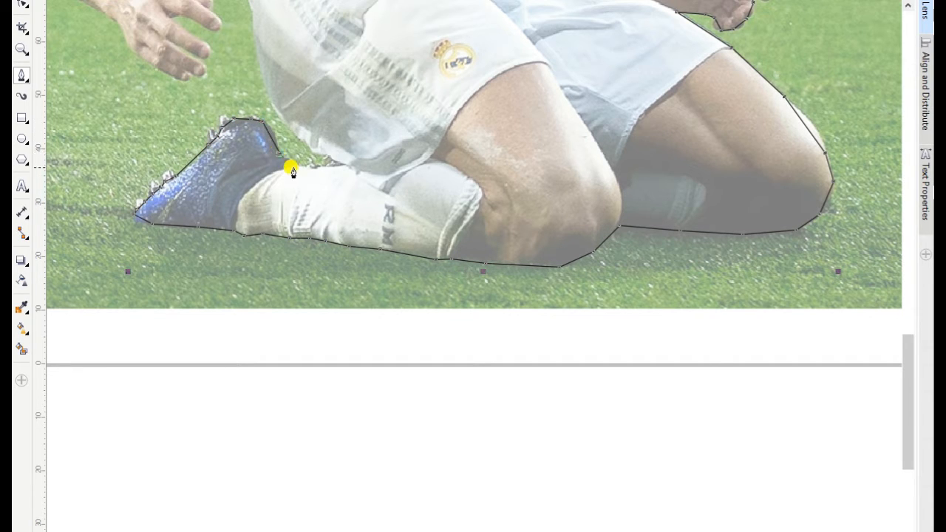
- Trace the outline along the top of the sock and up the rear edge of the shorts
left_click(291, 166)
left_click(314, 167)
left_click(345, 163)
left_click(305, 142)
left_click(281, 117)
left_click(262, 75)
- Continue the outline up the rear of the shorts and the back of the shirt to the armpit
left_click(908, 7)
left_click(908, 8)
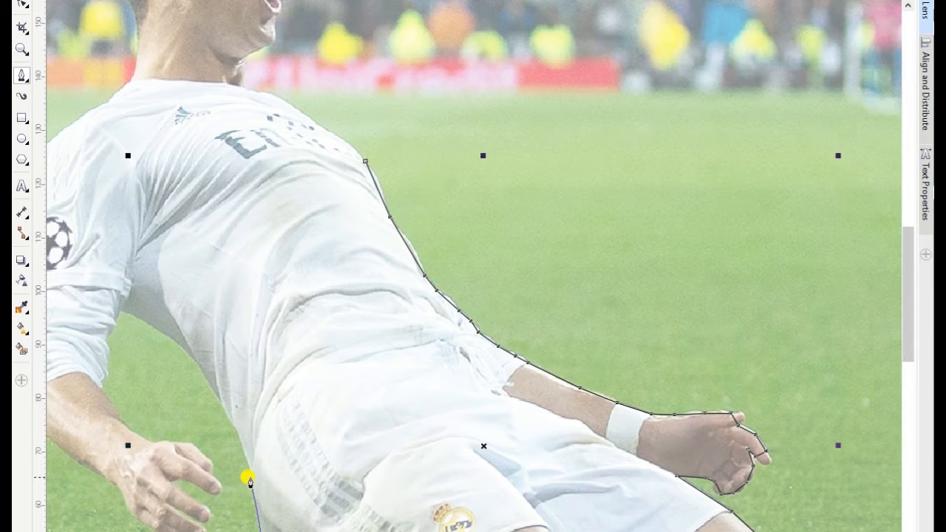
left_click(252, 476)
left_click(237, 435)
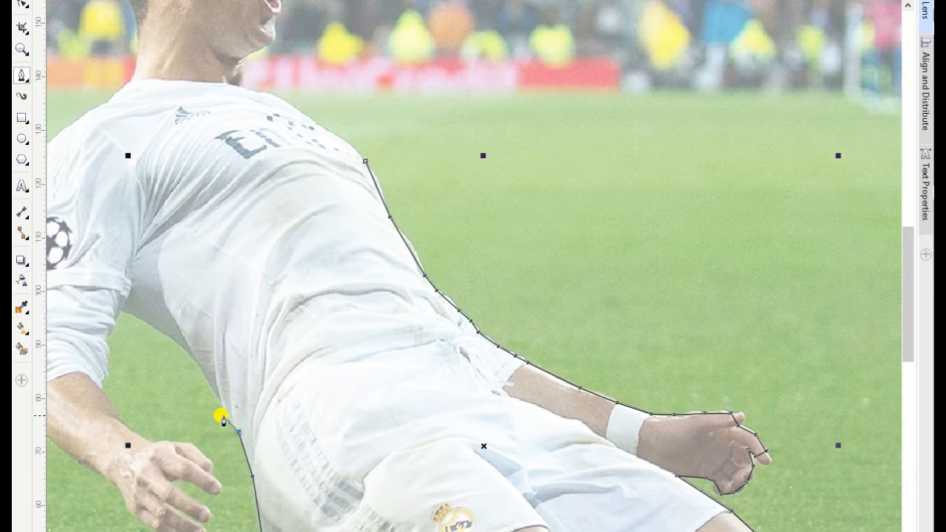
left_click(224, 412)
left_click(205, 382)
left_click(182, 348)
left_click(121, 312)
- Trace the inner edge of the near arm's sleeve from the armpit down to the cuff
left_click(116, 324)
left_click(108, 337)
left_click(108, 358)
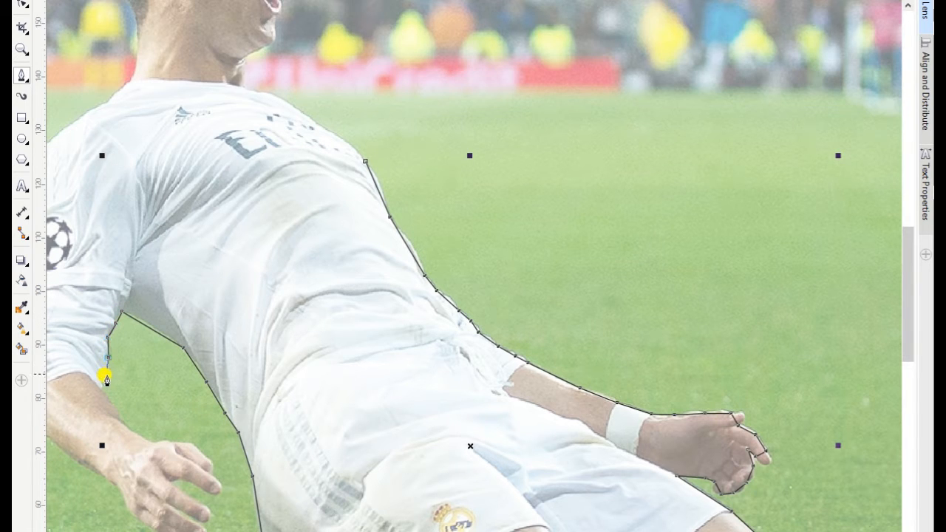
left_click(104, 375)
left_click(101, 389)
- Trace the inner edge of the near forearm and the outer side of the hand's first finger to its tip
left_click(122, 422)
left_click(151, 443)
left_click(182, 444)
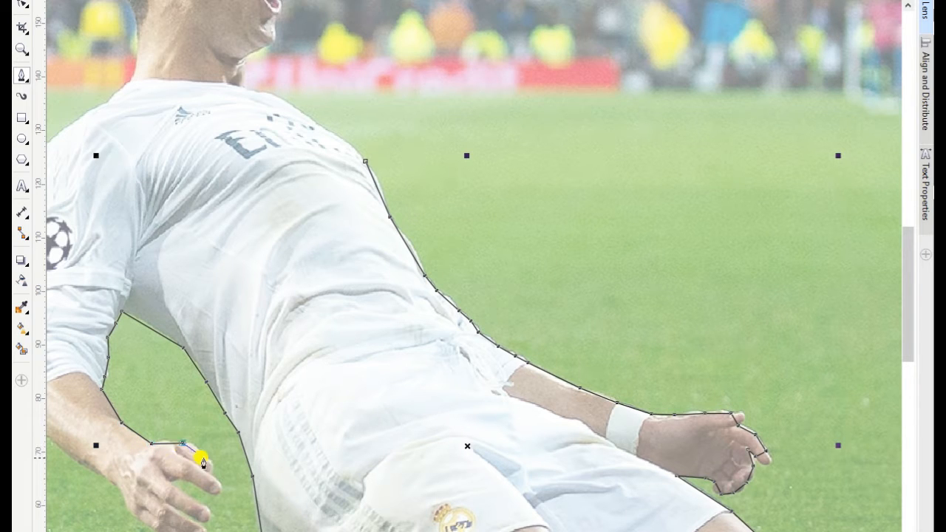
left_click(206, 459)
left_click(216, 480)
left_click(214, 492)
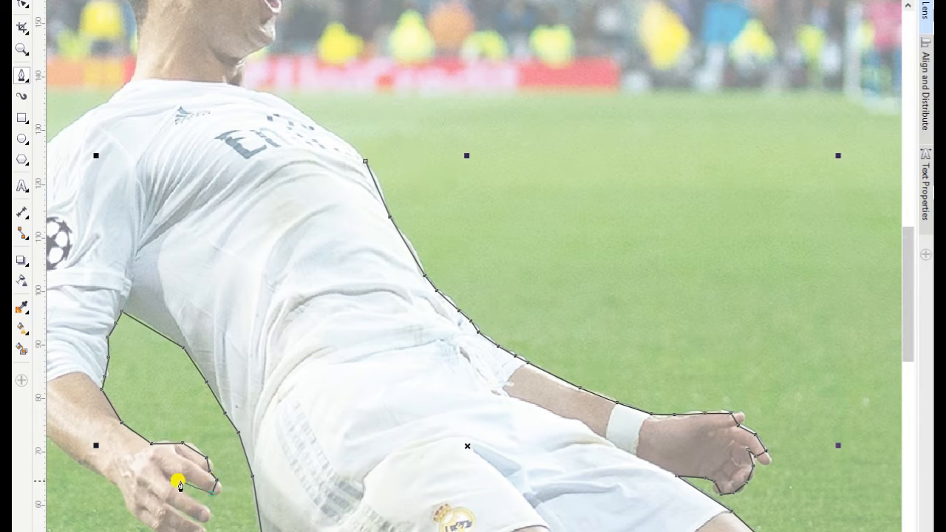
- Trace around the near hand's remaining fingers and along the back of the hand to the wrist
left_click(169, 480)
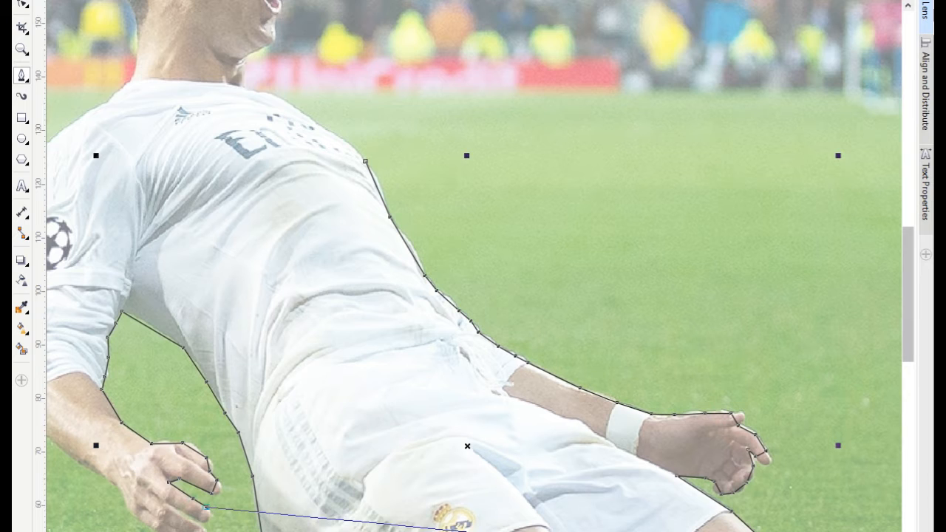
scroll(443, 521, "down", 2)
left_click(202, 350)
left_click(166, 333)
left_click(202, 354)
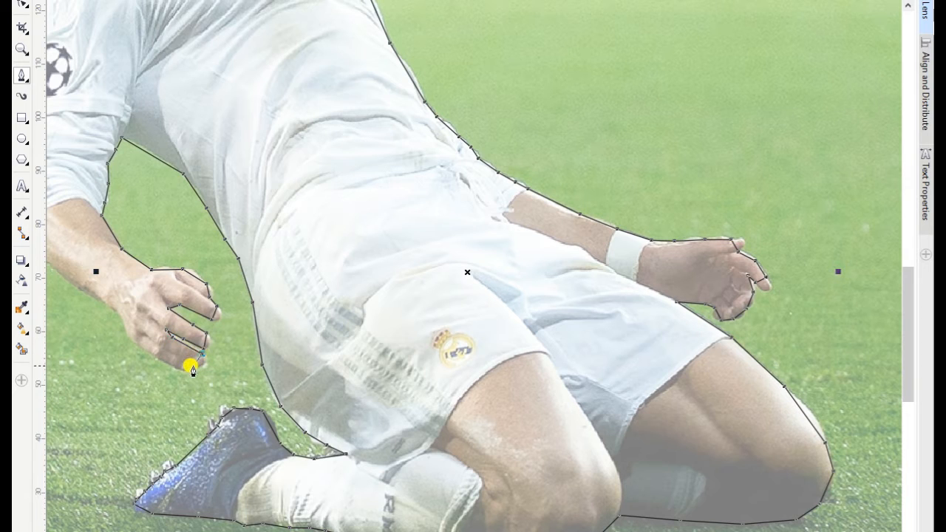
left_click(181, 370)
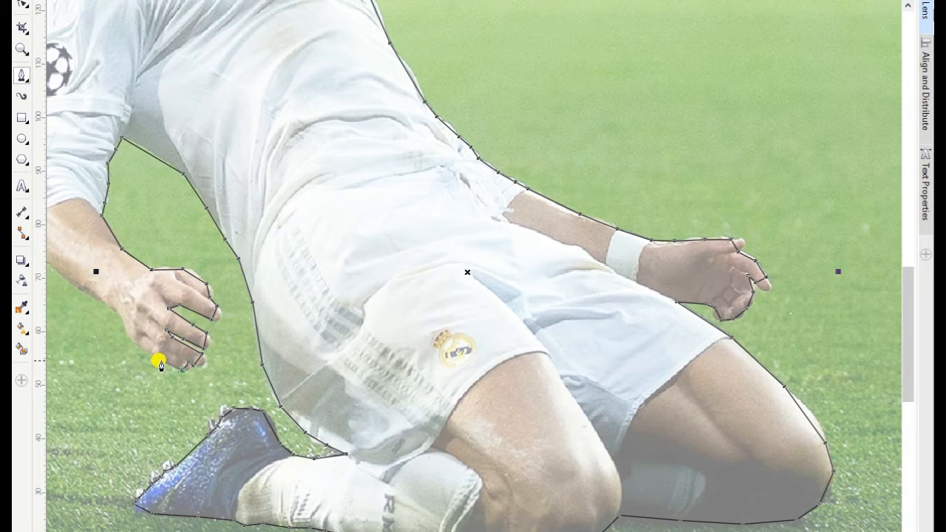
left_click(137, 345)
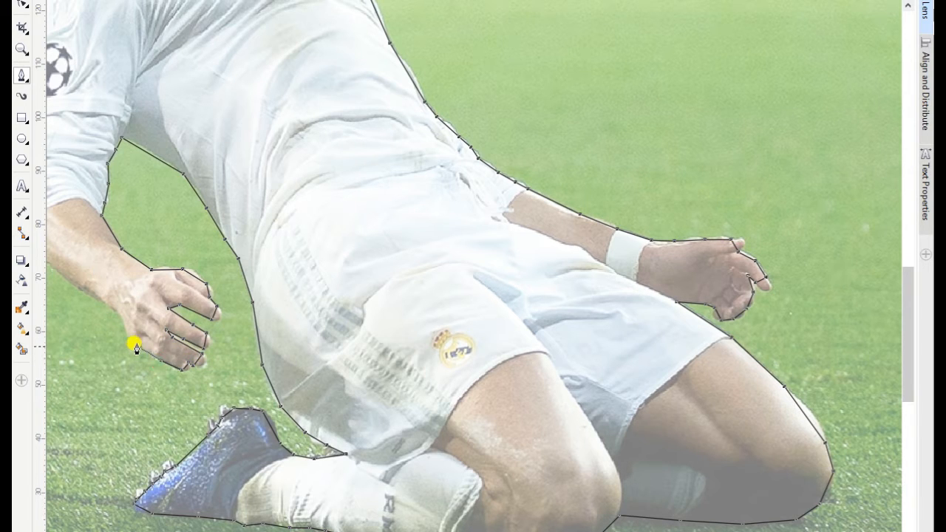
left_click(110, 309)
- Trace the outer edge of the near arm from the wrist past the elbow and up the sleeve
scroll(473, 266, "left", 4)
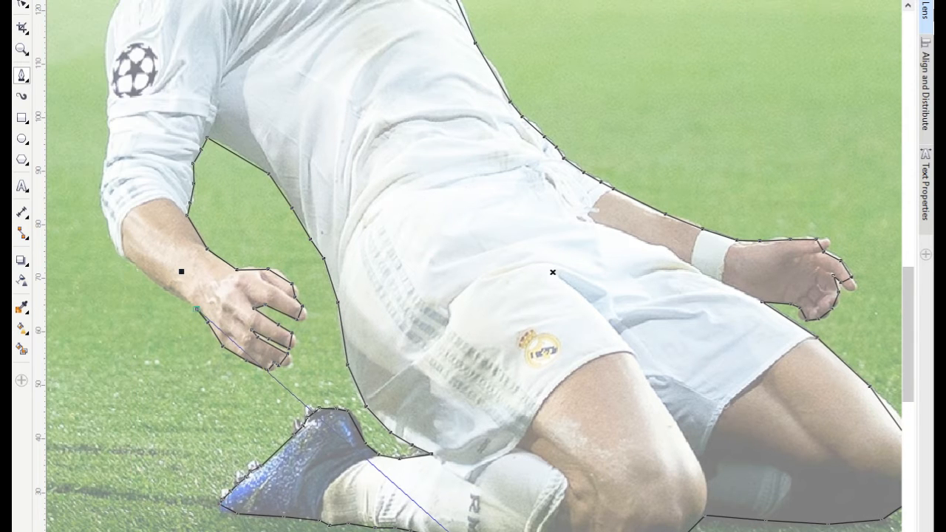
left_click(383, 258)
left_click(363, 221)
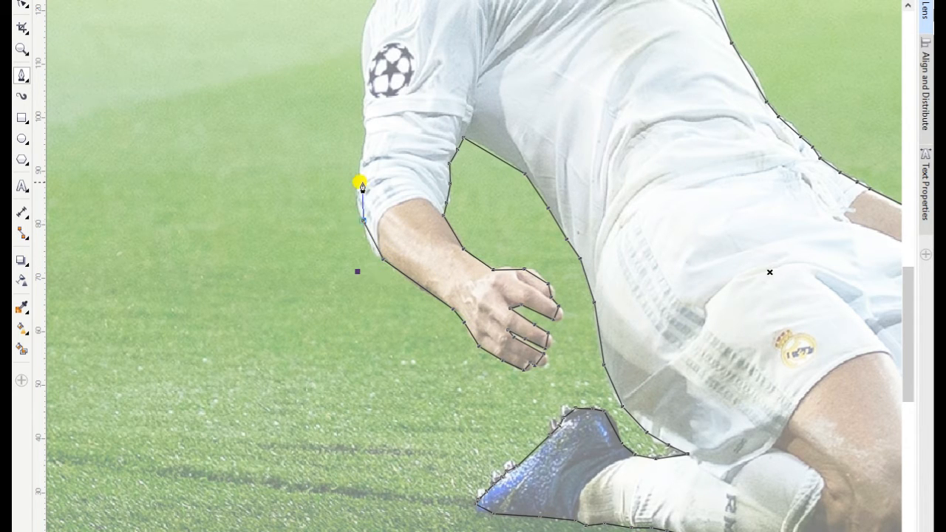
left_click(359, 174)
left_click(363, 157)
left_click(366, 130)
left_click(363, 31)
- Continue the outline over the near shoulder, along the shirt collar and up the back of the neck
left_click(907, 6)
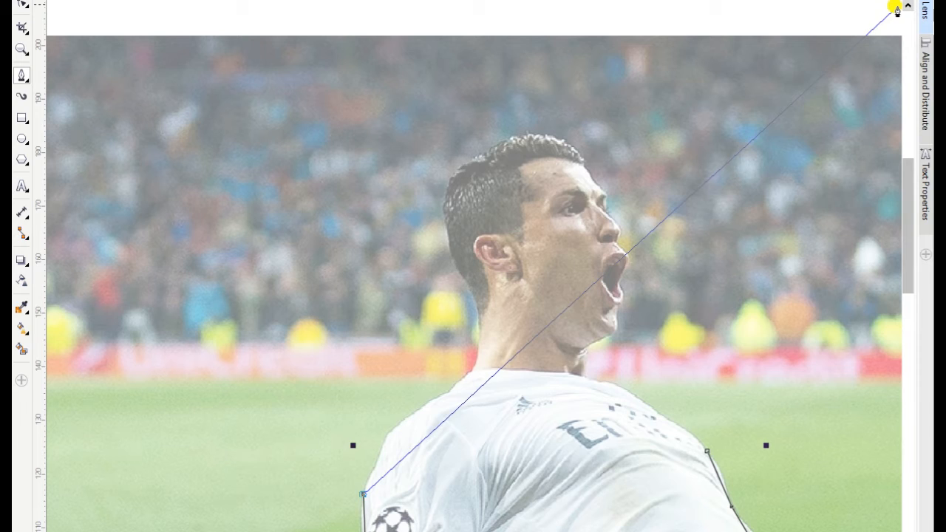
left_click(376, 469)
left_click(406, 421)
left_click(448, 390)
left_click(473, 367)
left_click(478, 324)
- Trace the outline up the back of the head and along the hair to the crown
left_click(468, 286)
left_click(451, 257)
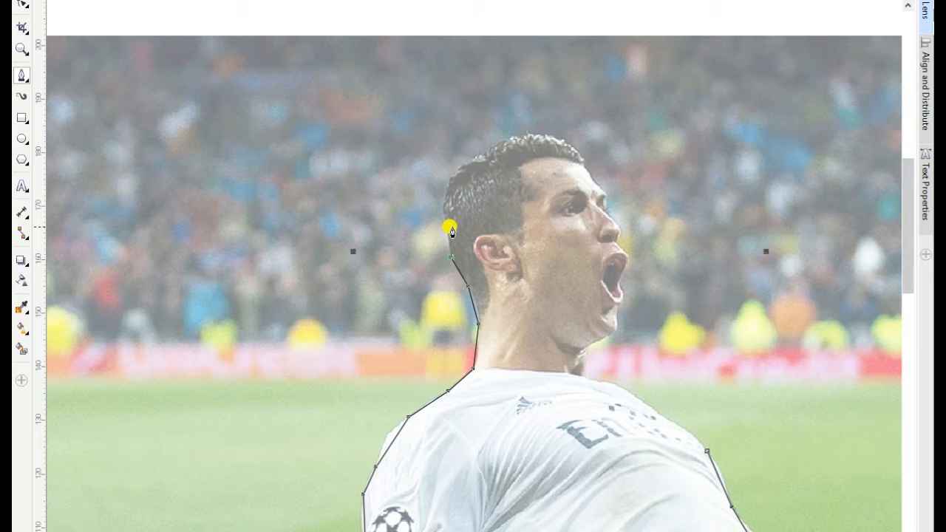
left_click(444, 207)
left_click(452, 178)
left_click(463, 170)
left_click(482, 153)
left_click(519, 138)
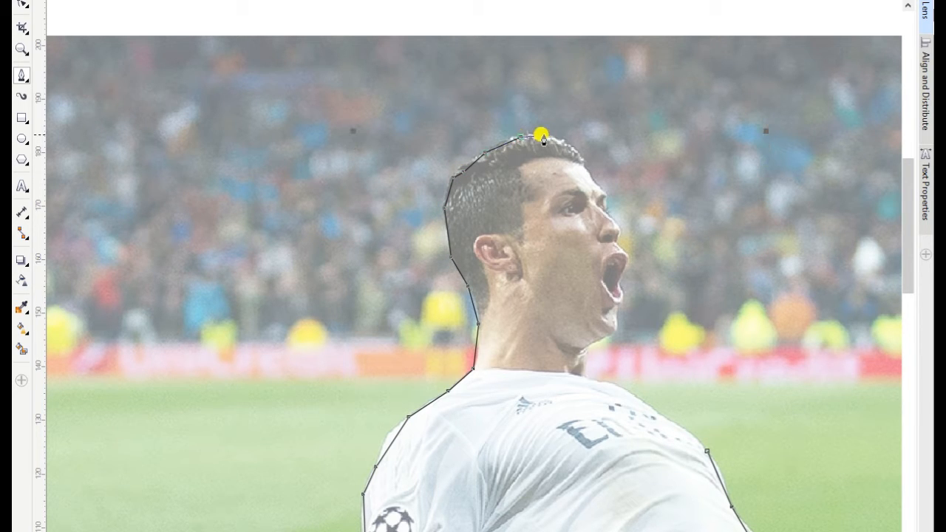
- Continue the outline over the front of the hair, down the forehead and around the nose to the upper lip
left_click(542, 135)
left_click(566, 141)
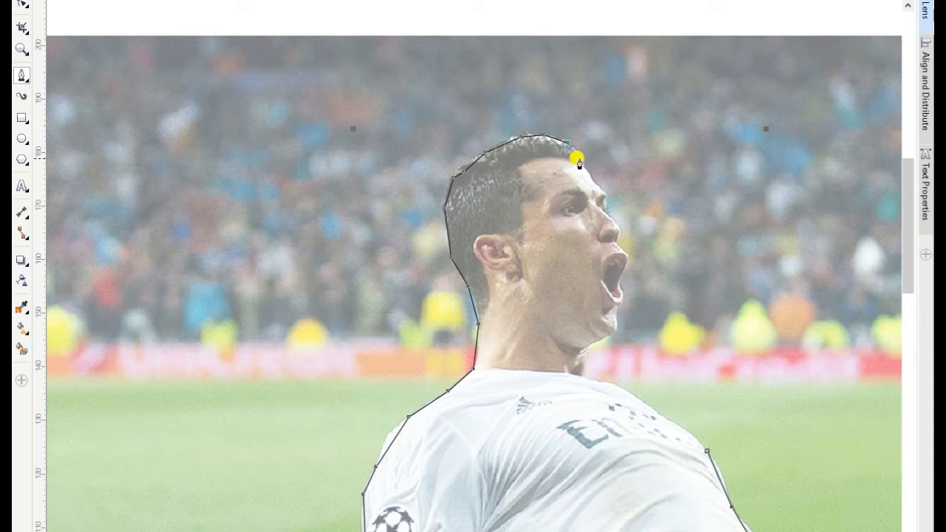
left_click(582, 164)
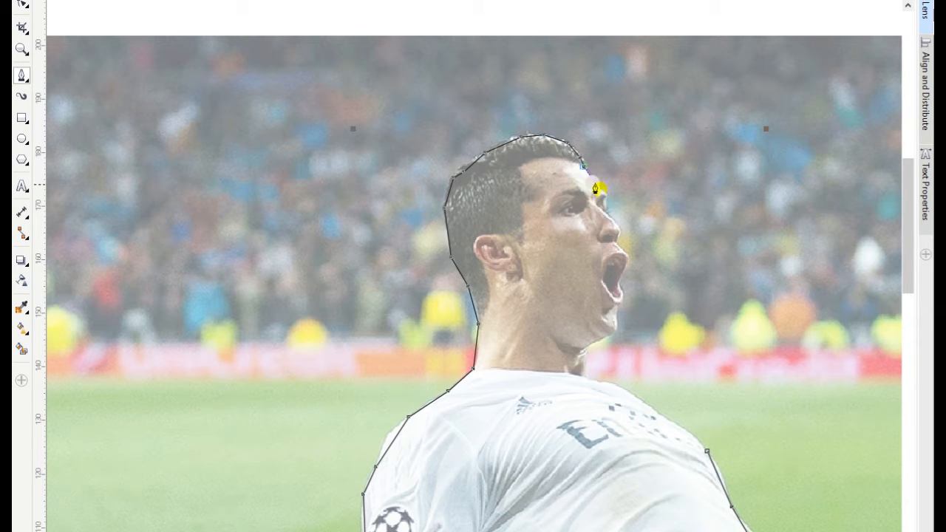
left_click(601, 187)
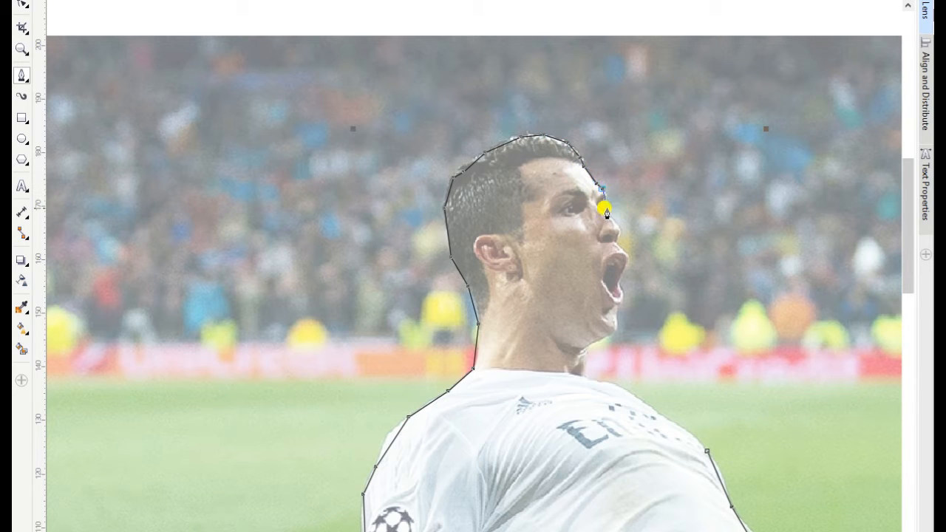
left_click(605, 210)
left_click(618, 223)
left_click(615, 240)
left_click(623, 253)
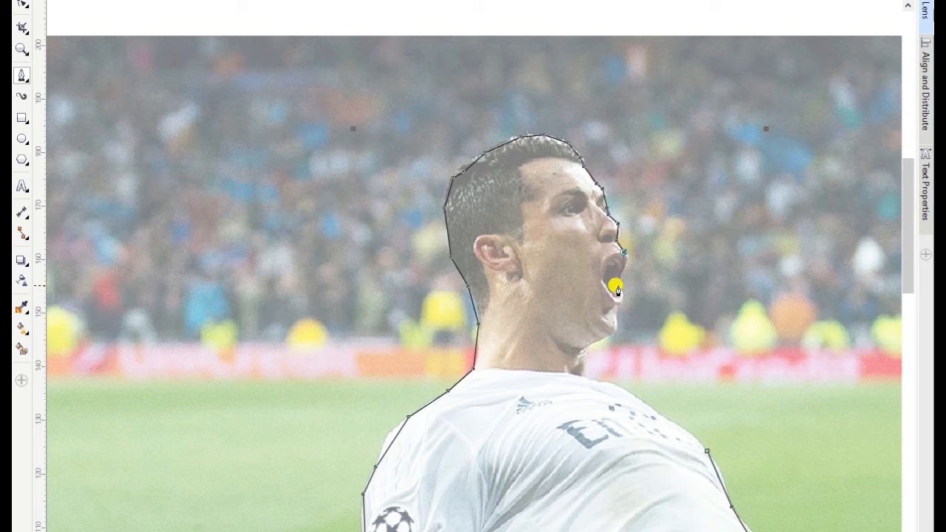
- Trace the outline past the open mouth and lower lip, around the chin and down the throat to the collar
left_click(617, 283)
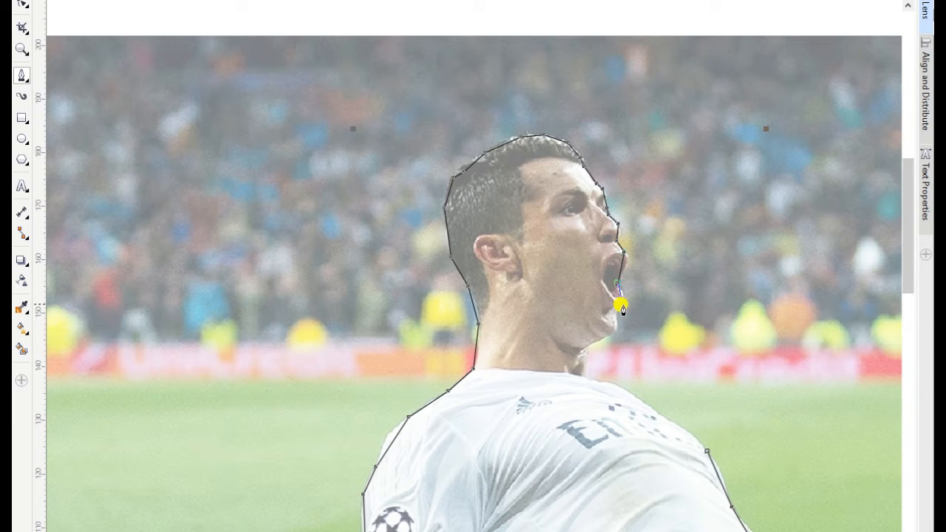
left_click(620, 301)
left_click(617, 313)
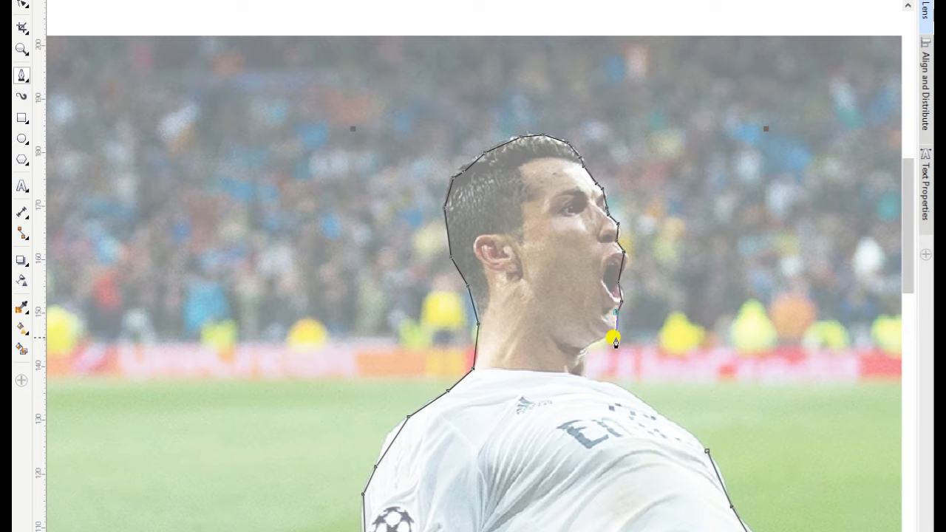
left_click(608, 337)
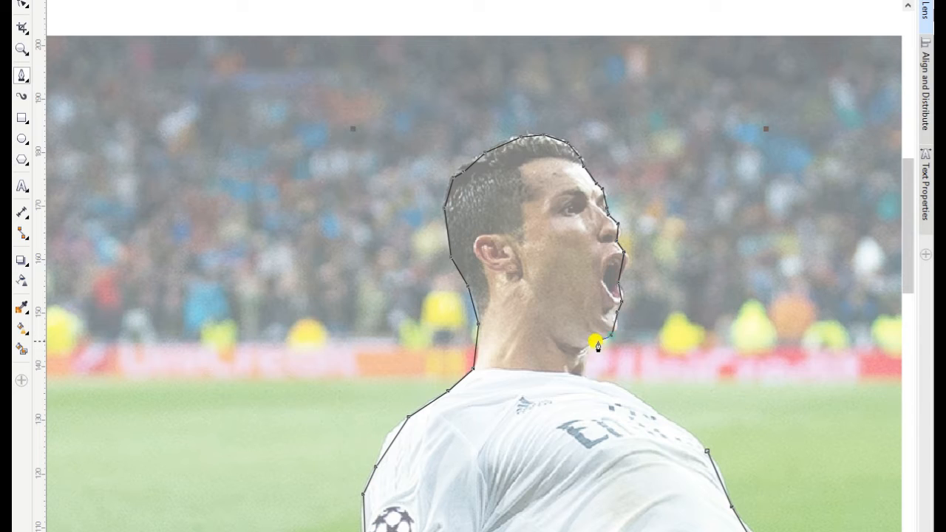
left_click(585, 367)
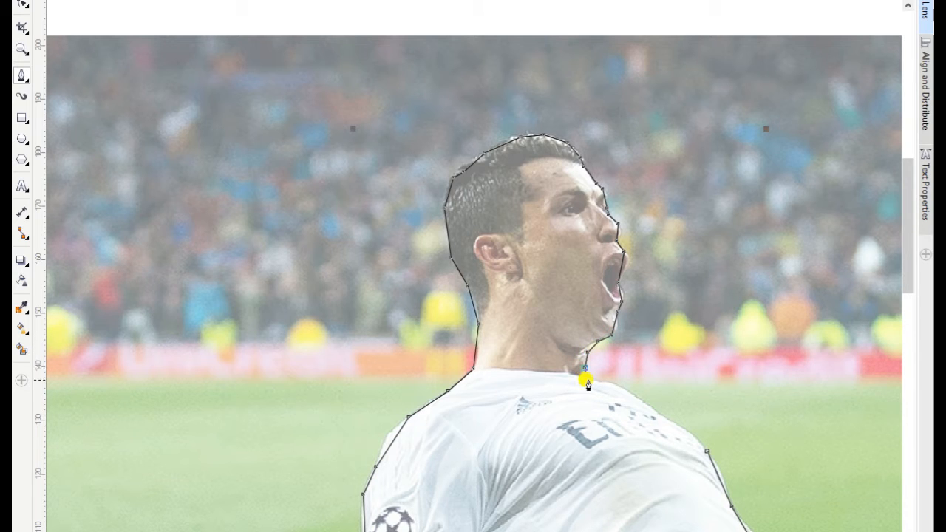
- Trace along the upper chest of the shirt and close the outline at its starting node
left_click(606, 384)
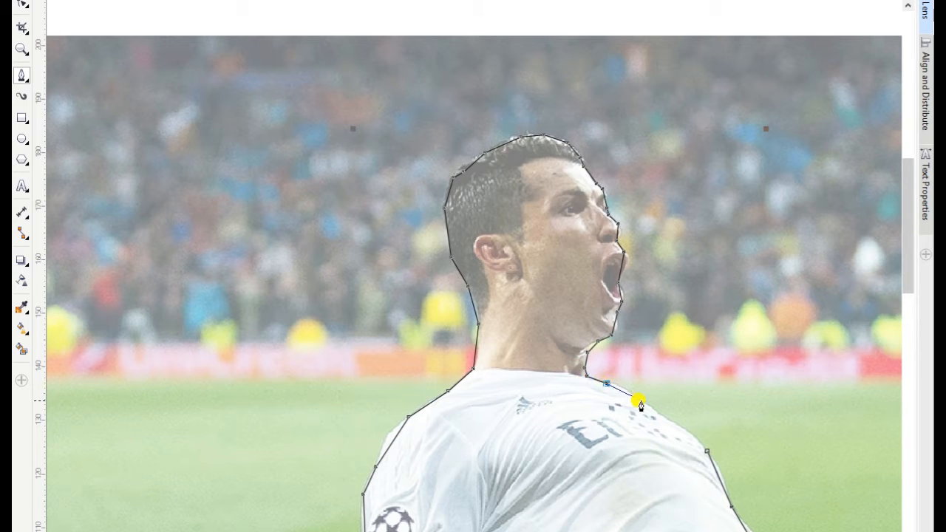
left_click(639, 402)
left_click(672, 422)
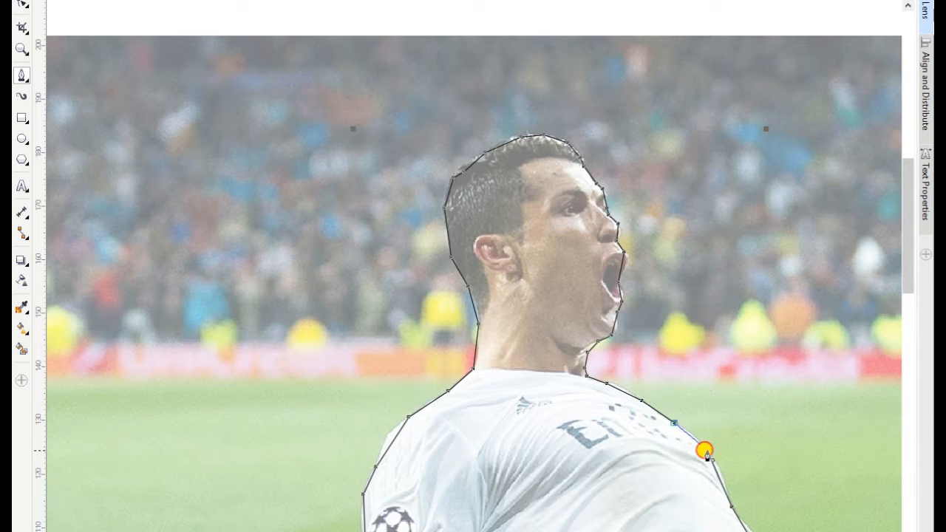
left_click(702, 449)
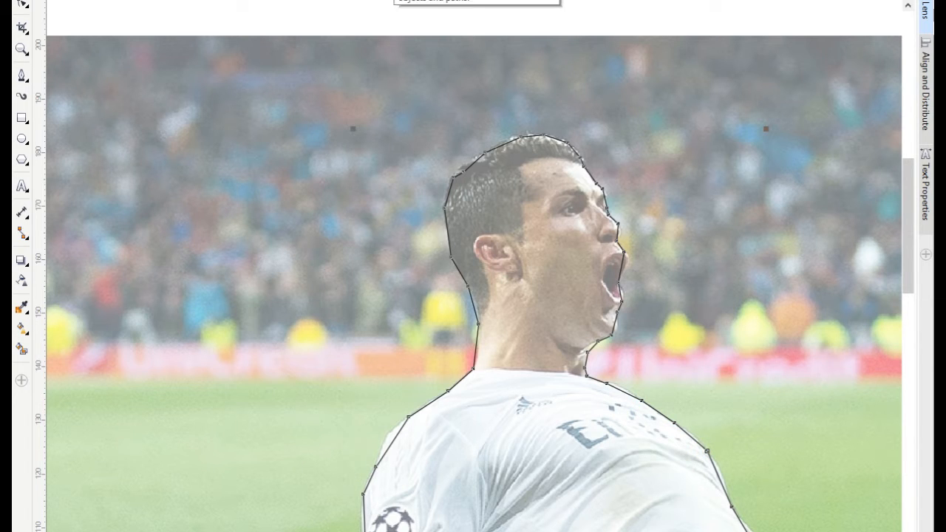
- Using the Shape tool, bend the outline segments along the back and upper back of the head to follow the hair
scroll(512, 155, "down", 1)
scroll(513, 156, "down", 1)
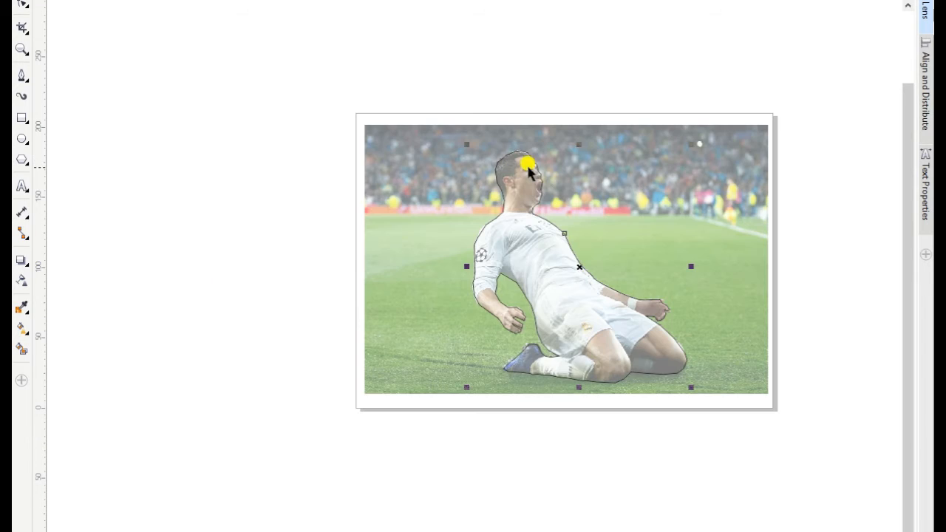
left_click_drag(391, 59, 726, 405)
key("z")
left_click_drag(475, 143, 598, 264)
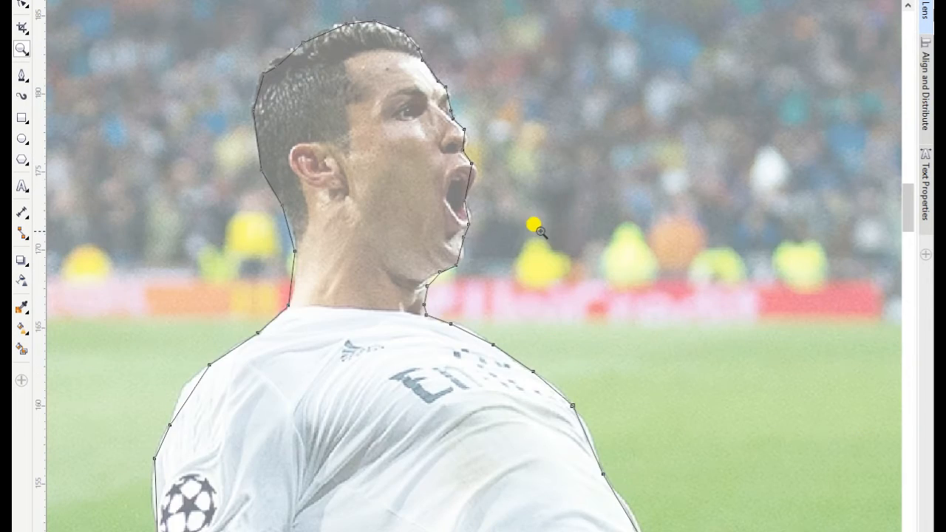
key("F10")
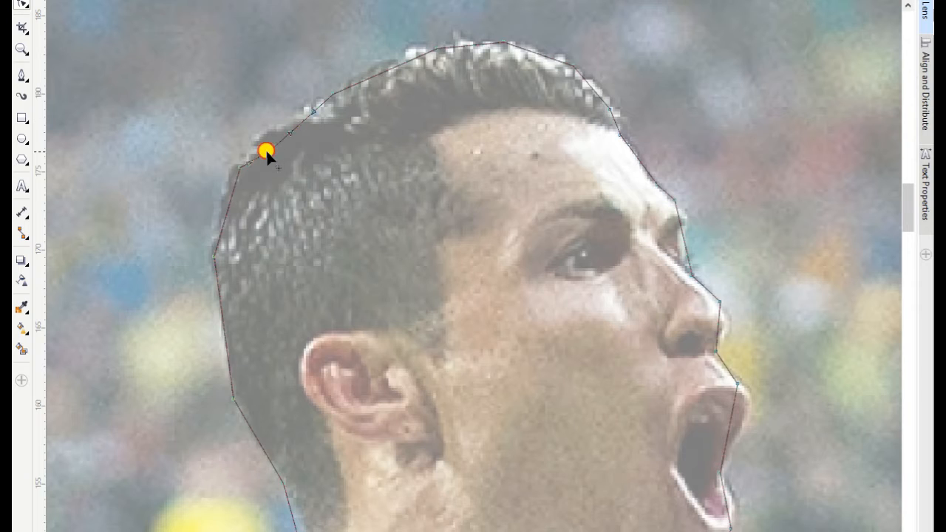
left_click_drag(266, 150, 253, 139)
left_click_drag(292, 115, 413, 46)
left_click(382, 71)
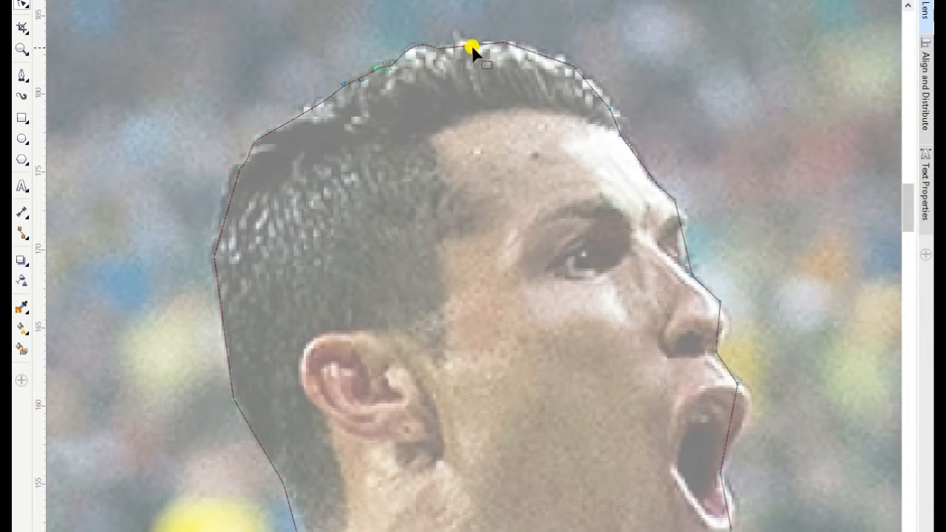
- Curve the outline segments over the front of the hair, the forehead and the brow to match their contours
left_click_drag(471, 43, 610, 96)
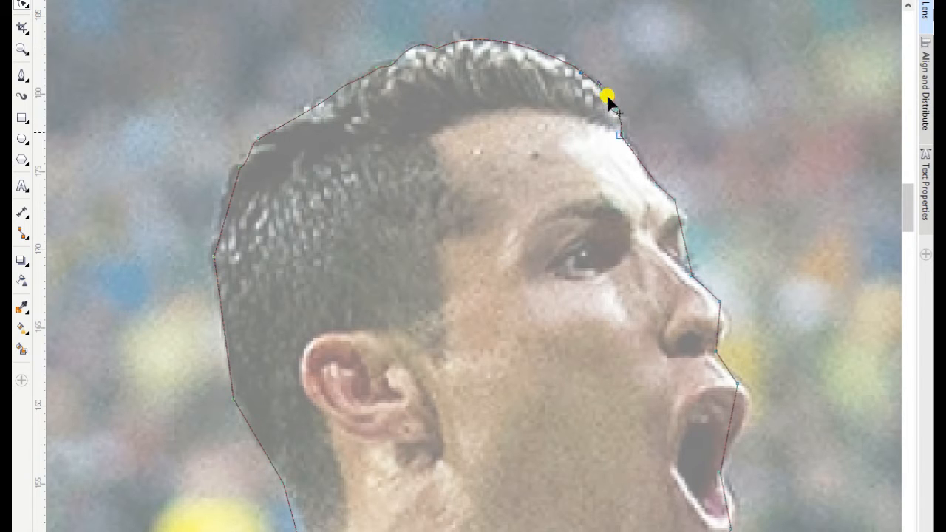
left_click_drag(654, 174, 652, 179)
left_click(634, 156)
left_click_drag(679, 217, 685, 255)
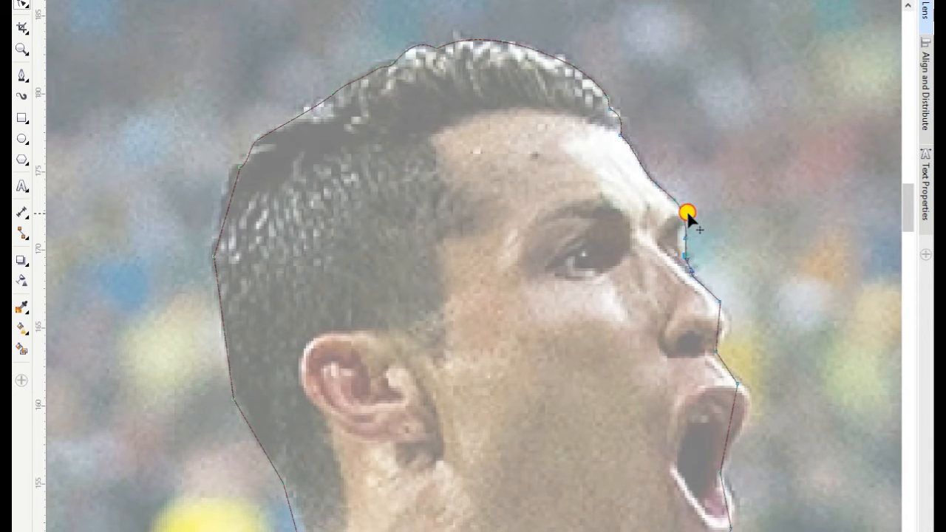
- Curve the outline around the nose tip, the upper lip and the lower lip to match the face profile
left_click_drag(720, 289, 727, 319)
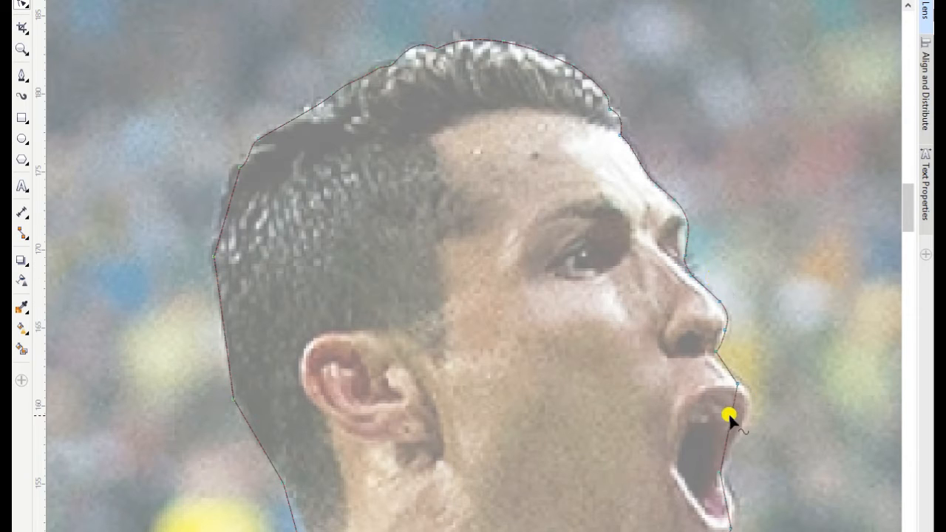
left_click_drag(745, 412, 740, 382)
left_click_drag(716, 350, 714, 354)
left_click_drag(725, 499, 736, 495)
left_click_drag(736, 501, 720, 476)
- Curve the outline around the chin and refine the bend at the lower lip
left_click_drag(908, 218, 915, 256)
left_click_drag(707, 151, 709, 146)
left_click(714, 87)
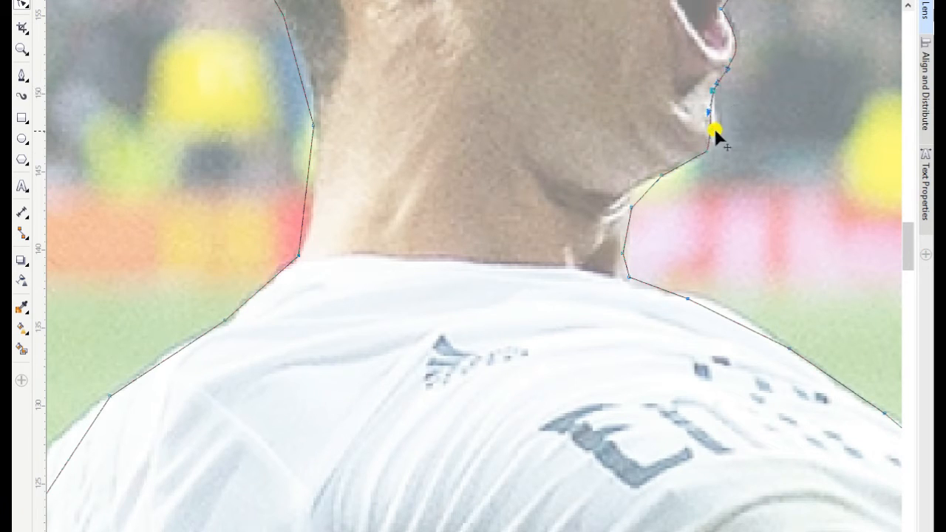
left_click(908, 5)
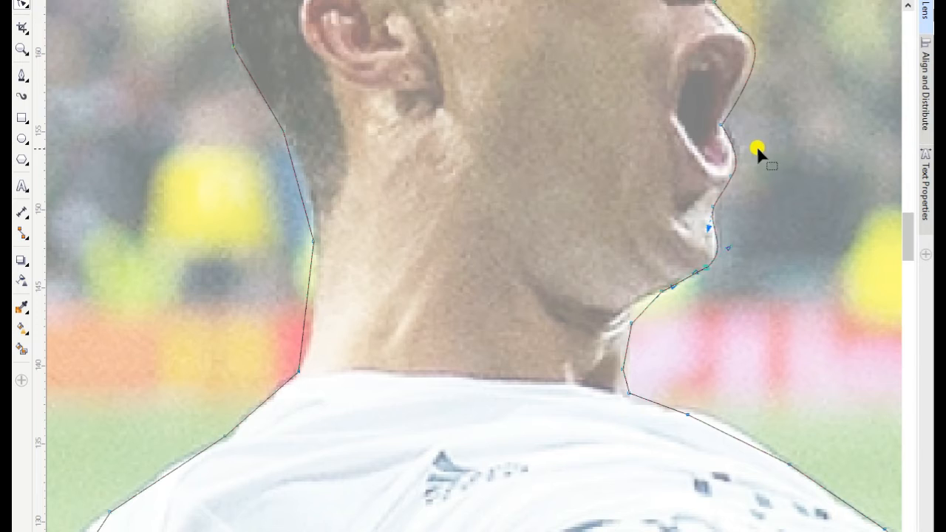
left_click_drag(736, 165, 734, 159)
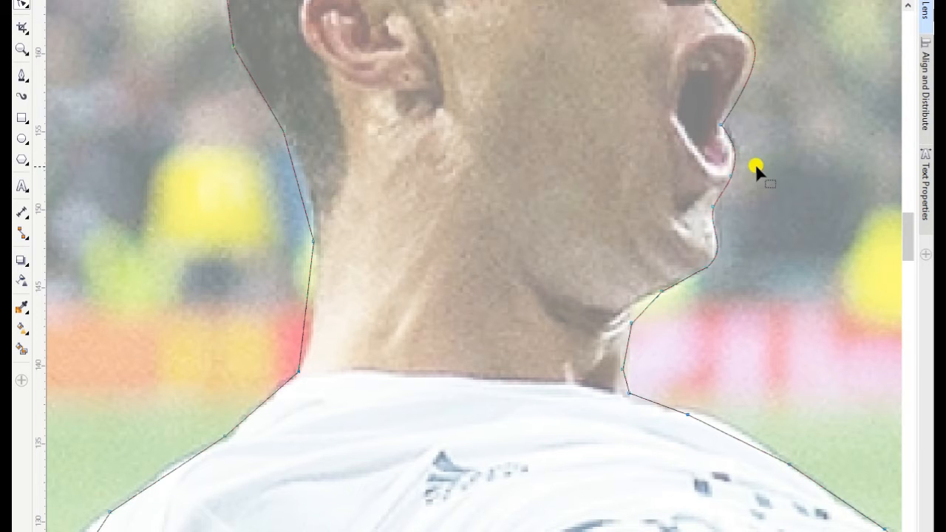